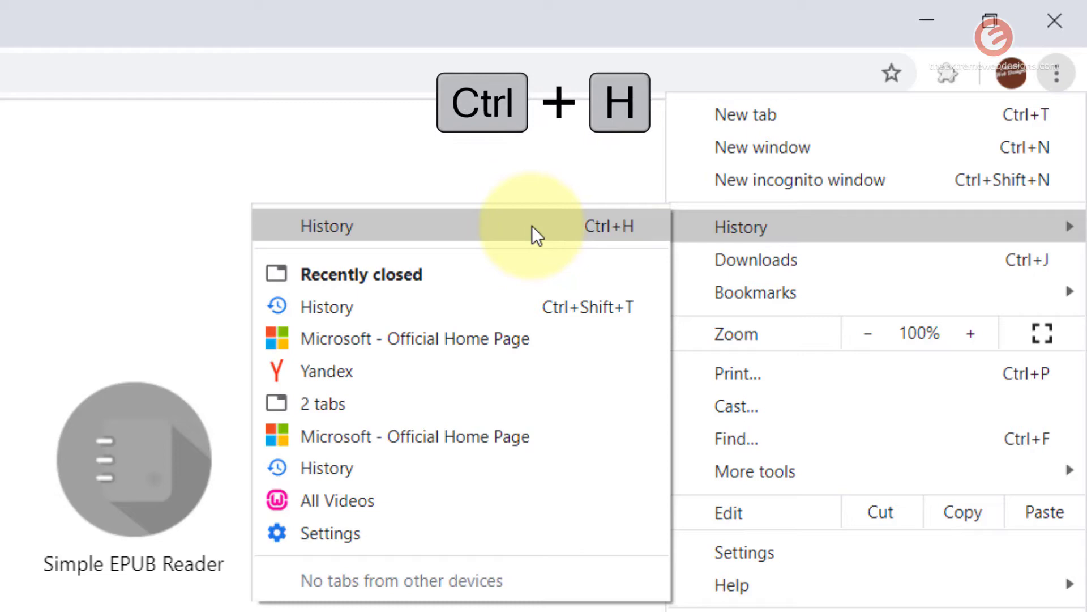
# Step: Show the full History page, briefly selecting today's Yandex visit and cancelling the selection
pyautogui.click(476, 227)
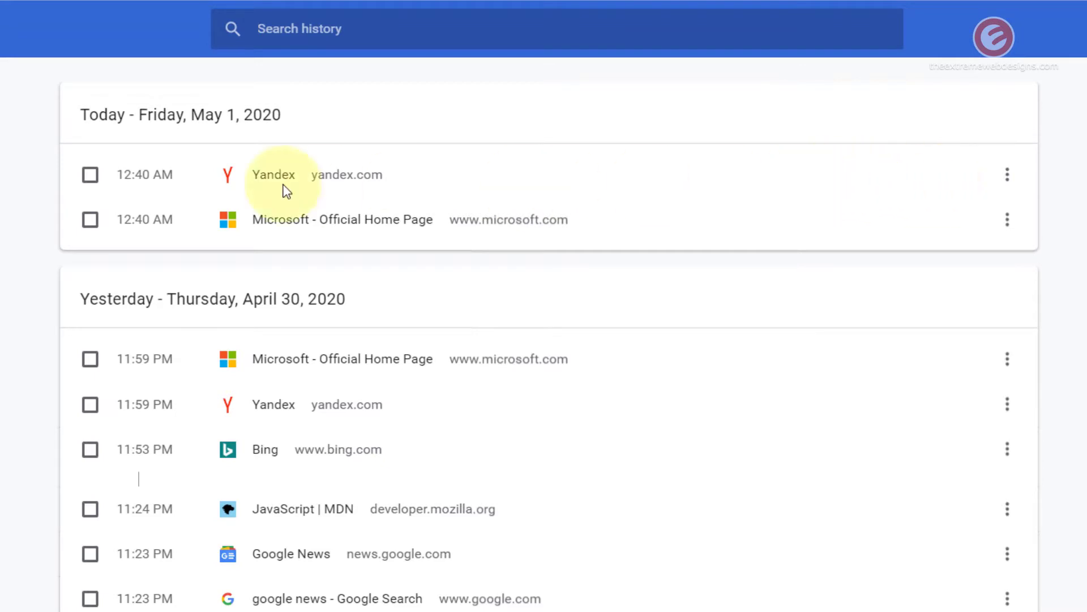
pyautogui.click(91, 175)
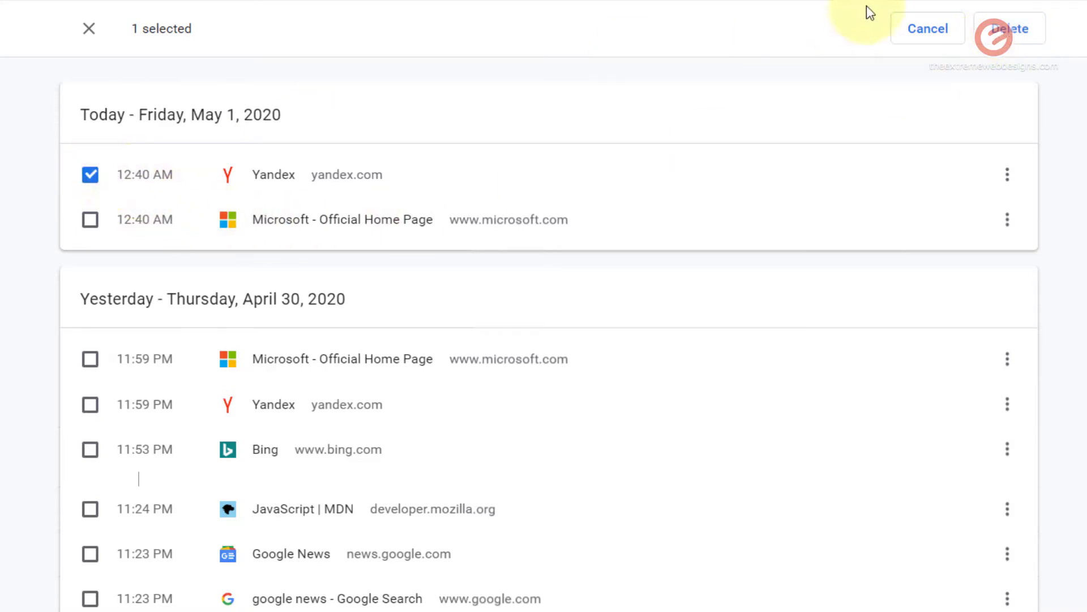
pyautogui.click(916, 36)
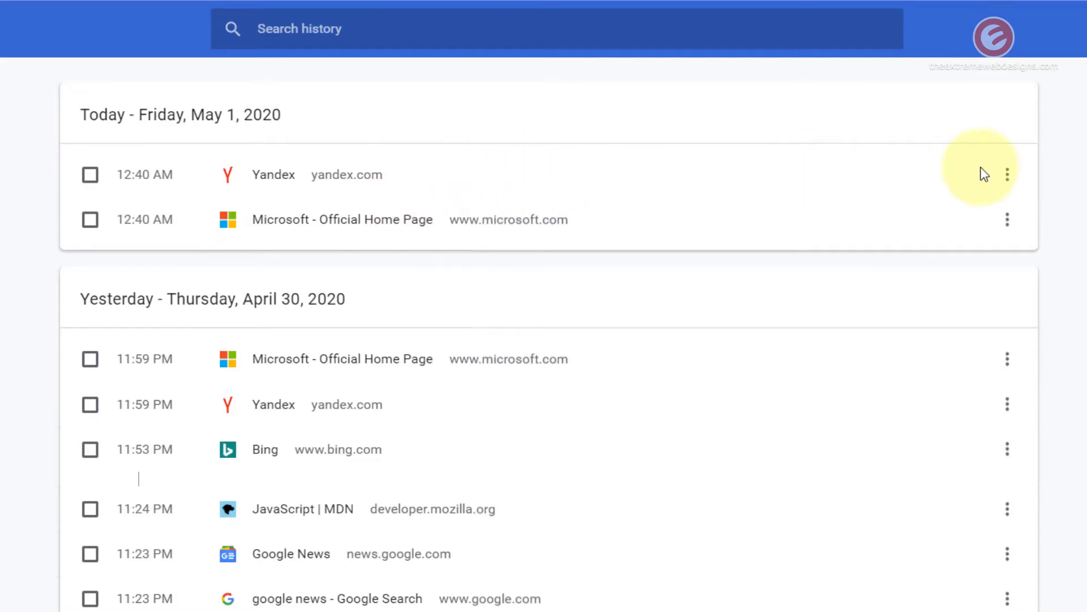
# Step: Remove today's Yandex visit from history, leaving the Microsoft home page entry untouched
pyautogui.click(1008, 180)
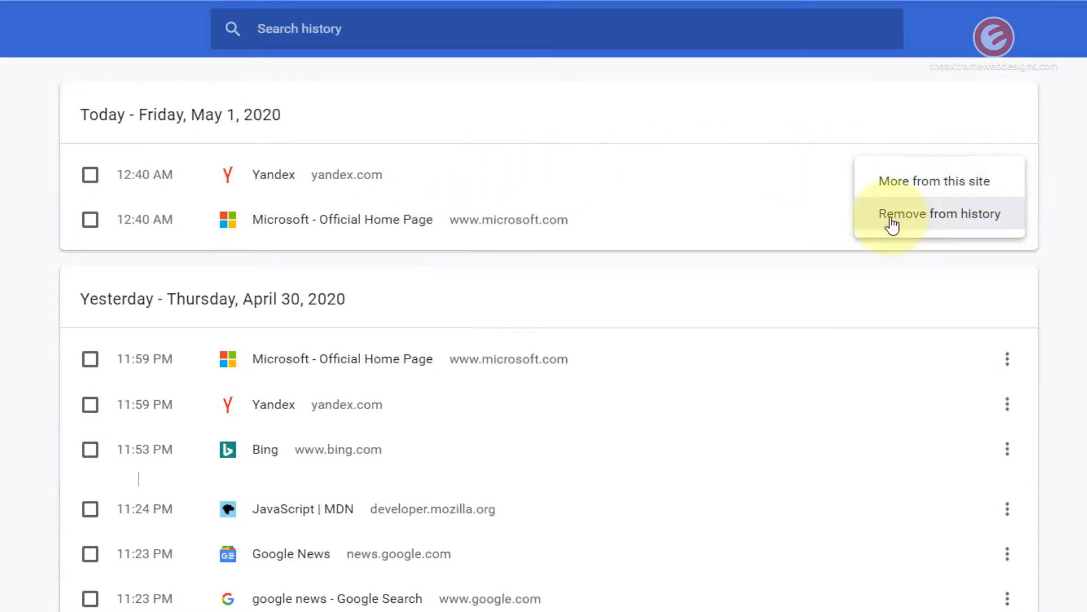
pyautogui.click(935, 223)
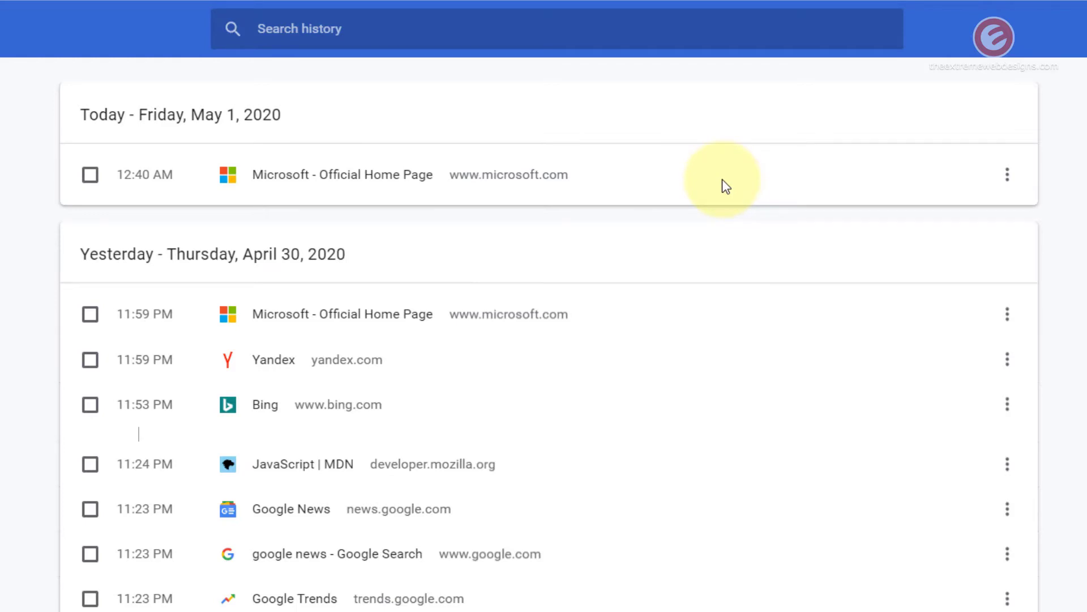
pyautogui.click(1008, 178)
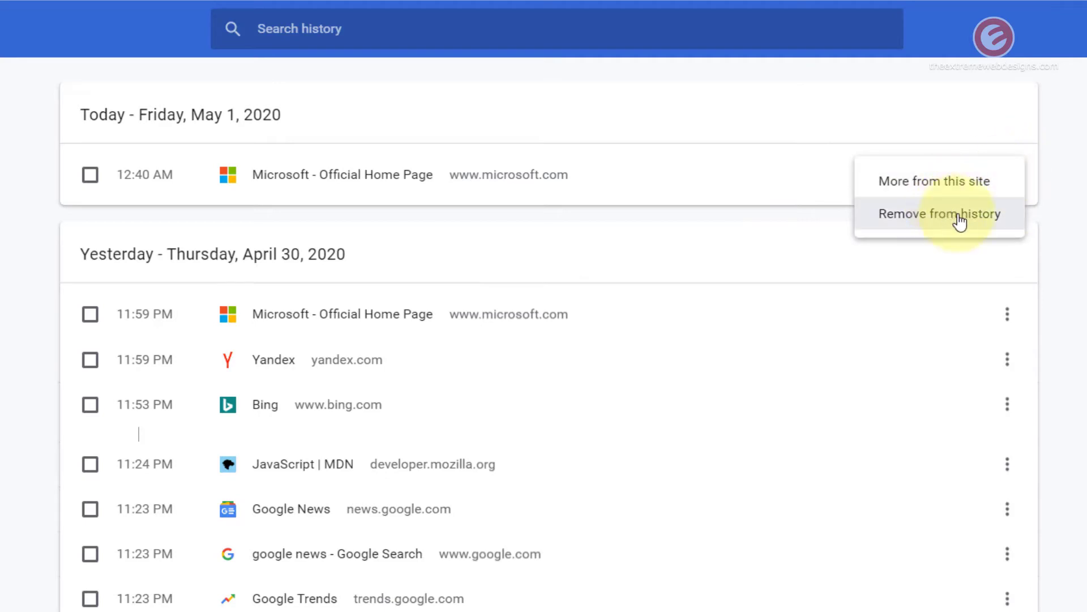
pyautogui.click(731, 230)
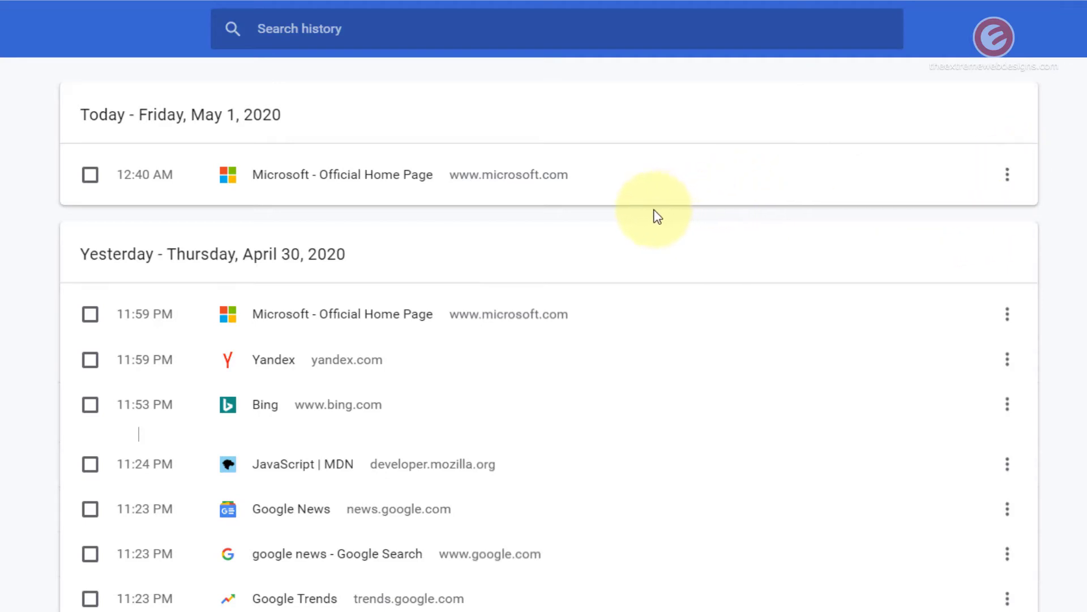
pyautogui.click(90, 173)
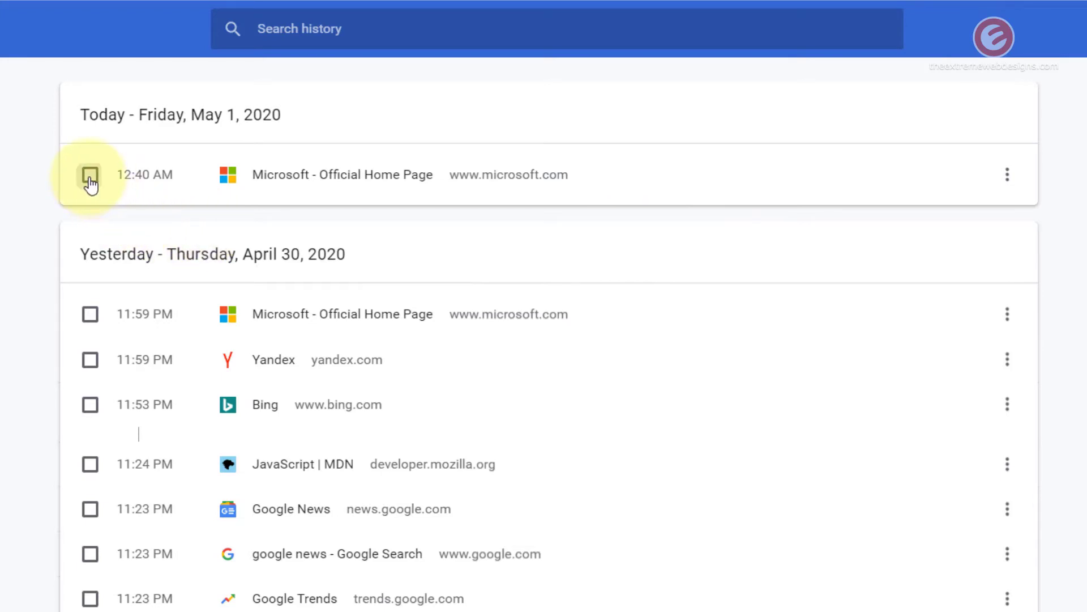
pyautogui.click(90, 314)
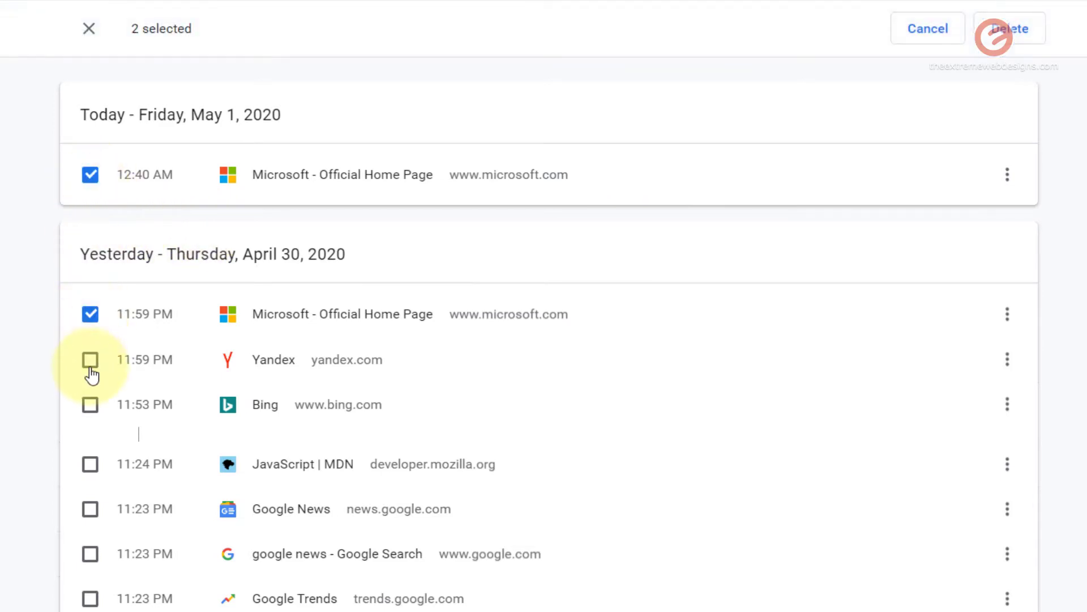
pyautogui.click(90, 405)
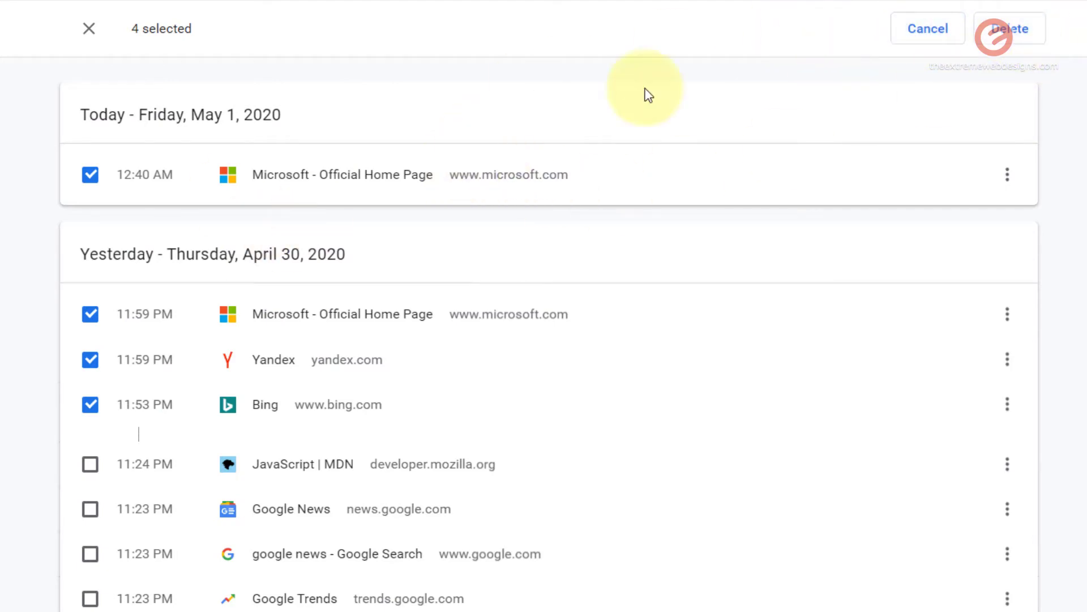
pyautogui.click(931, 34)
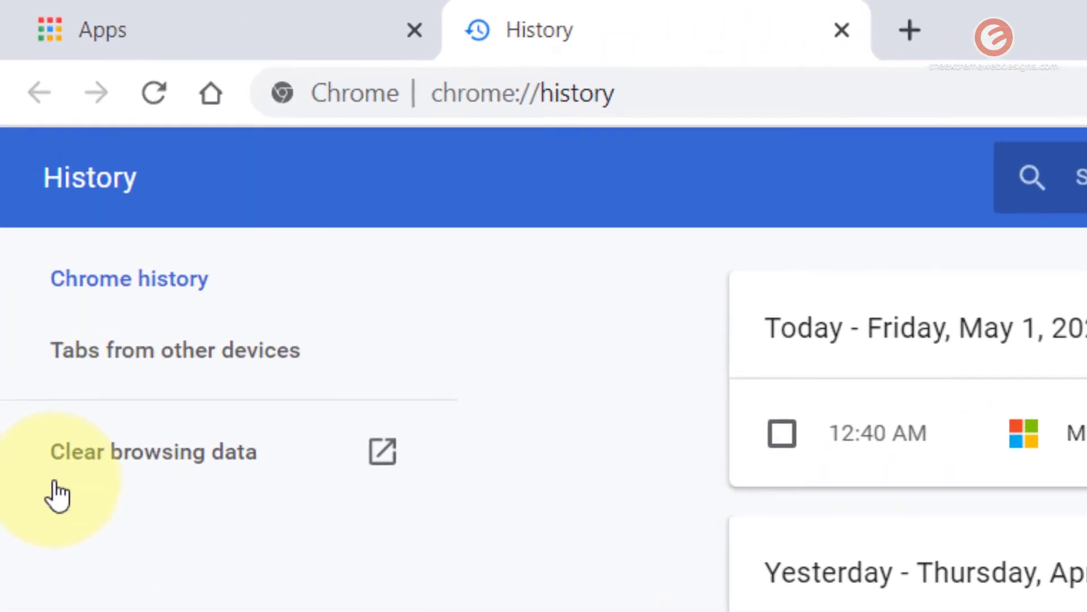
# Step: In Clear browsing data, check Browsing history and uncheck Cached images and files
pyautogui.click(223, 467)
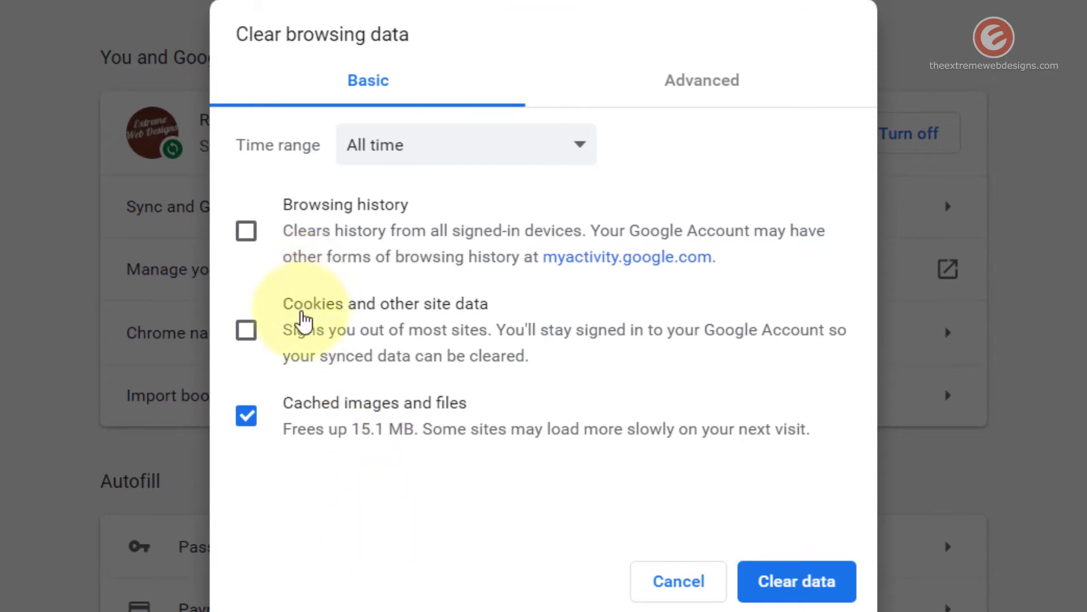
pyautogui.click(248, 234)
pyautogui.click(253, 428)
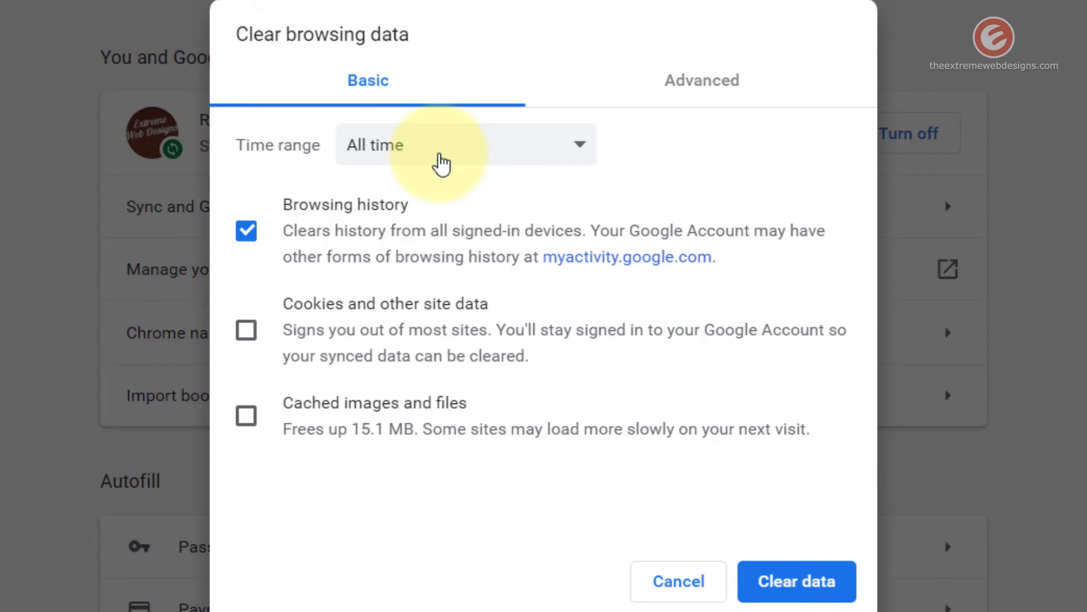
# Step: Set the clearing time range to Last hour
pyautogui.click(441, 163)
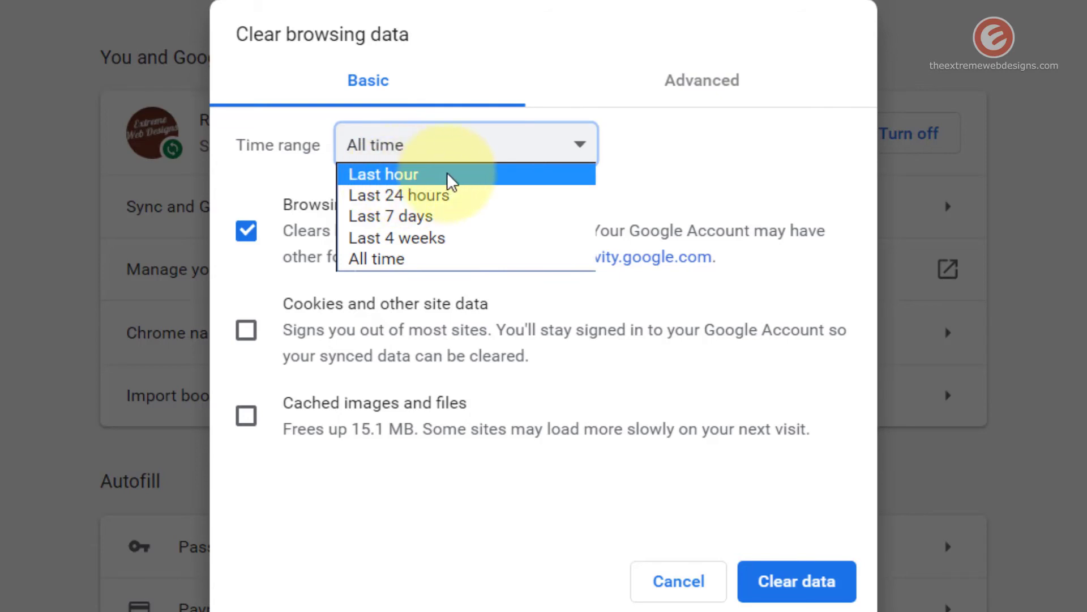
pyautogui.click(447, 179)
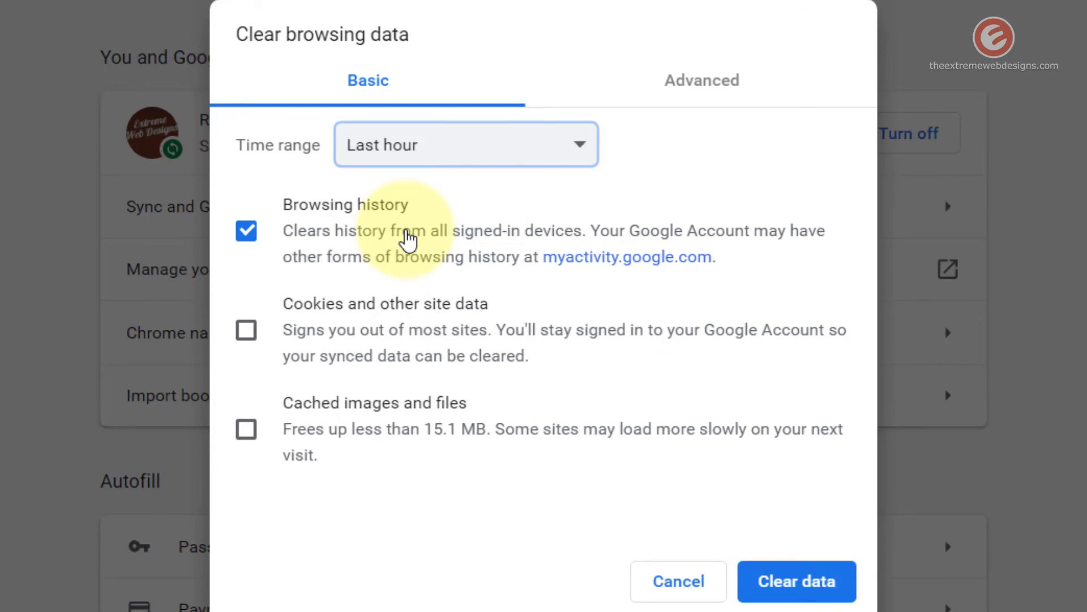
pyautogui.click(440, 161)
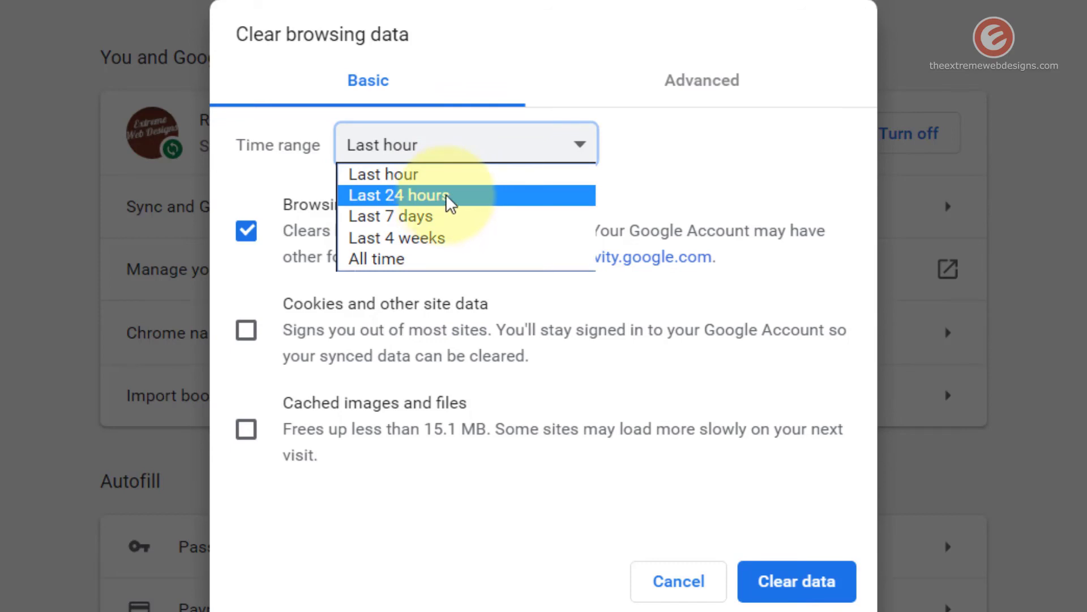
# Step: Step the time range through Last 24 hours and Last 7 days to Last 4 weeks
pyautogui.click(446, 194)
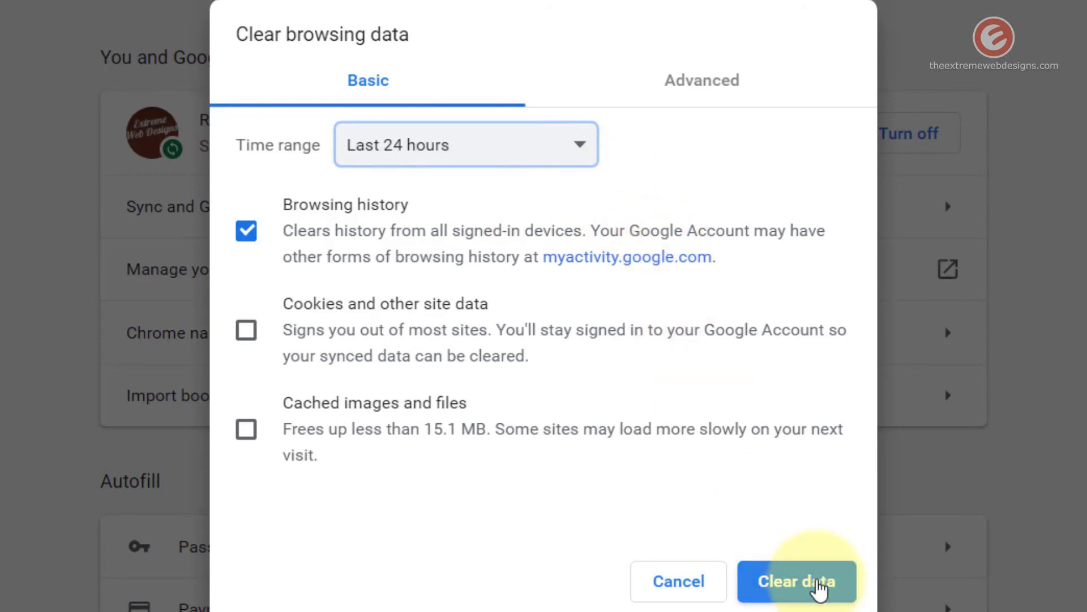
pyautogui.click(460, 154)
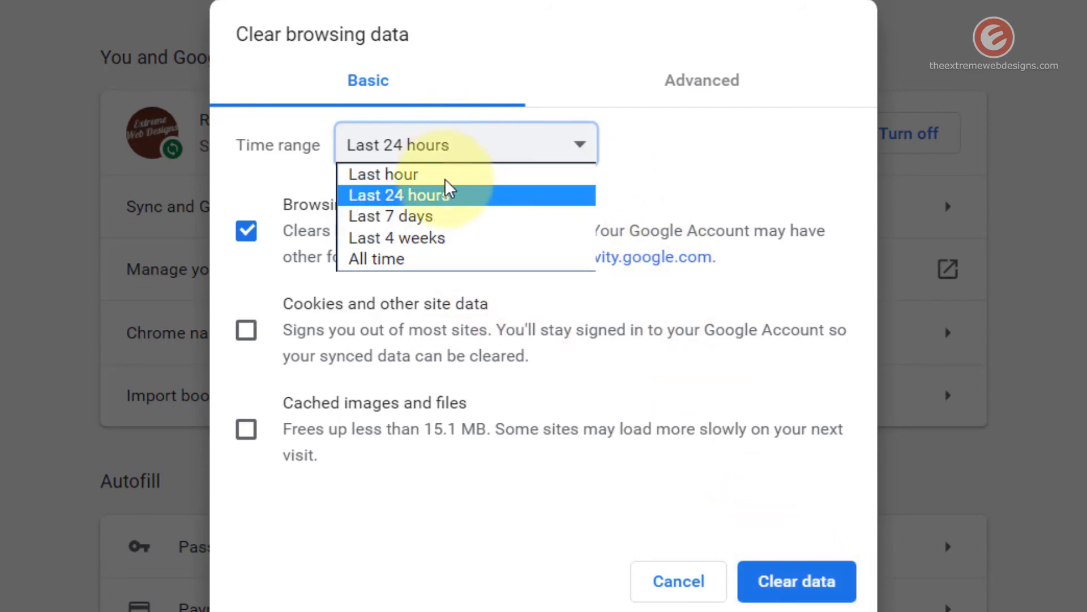
pyautogui.click(457, 217)
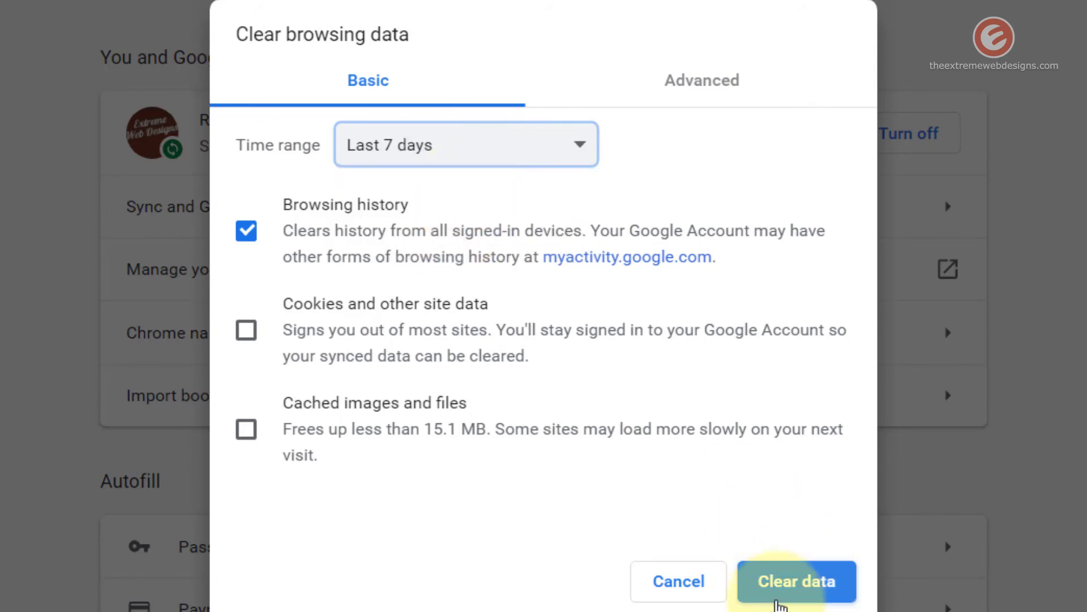
pyautogui.click(490, 163)
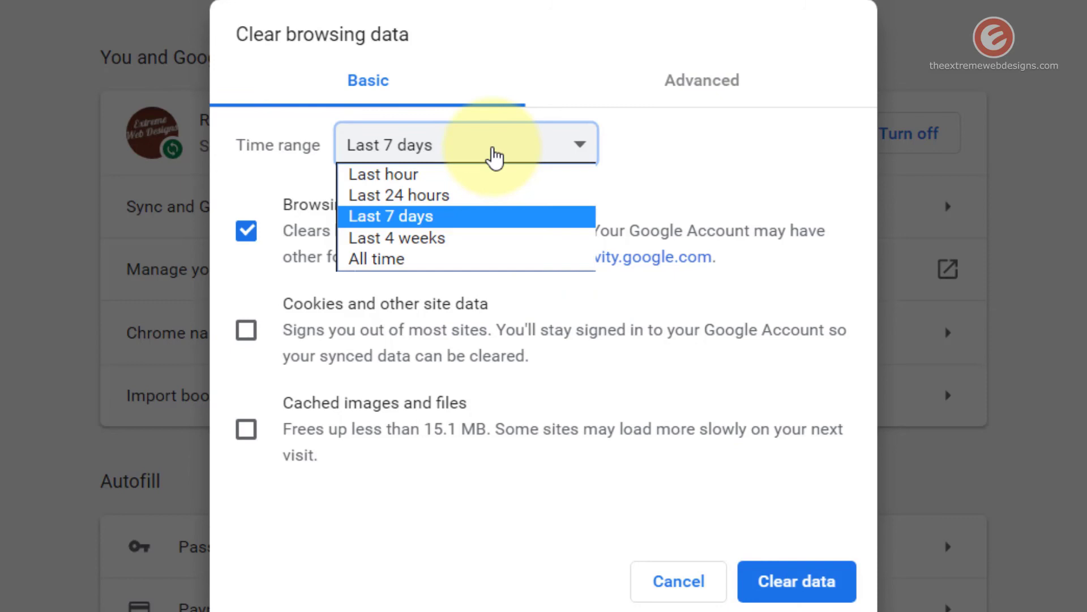
pyautogui.click(450, 240)
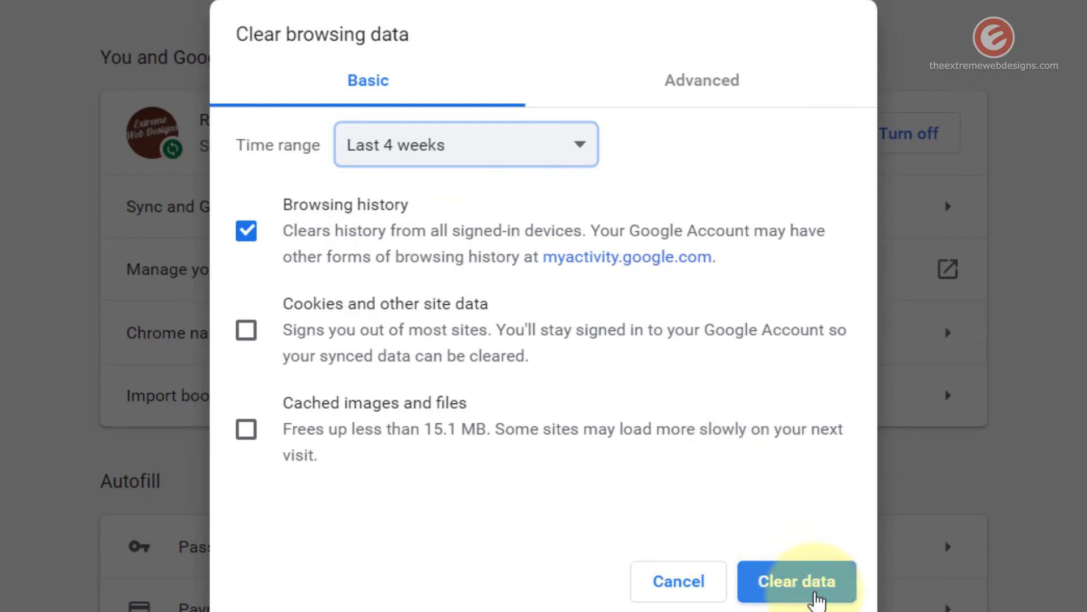